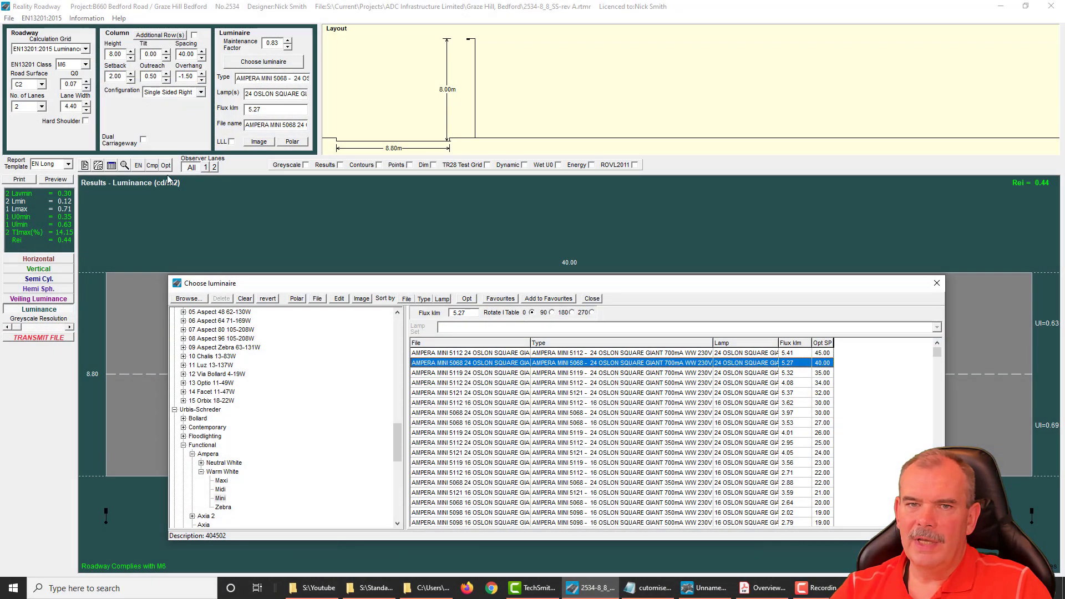
Display the M6 luminance requirements and compare them with the M6 row in Overview EN13201_2015.pdf in Adobe Acrobat, returning to Reality Roadway
{"action": "left_click", "coordinate": [139, 166]}
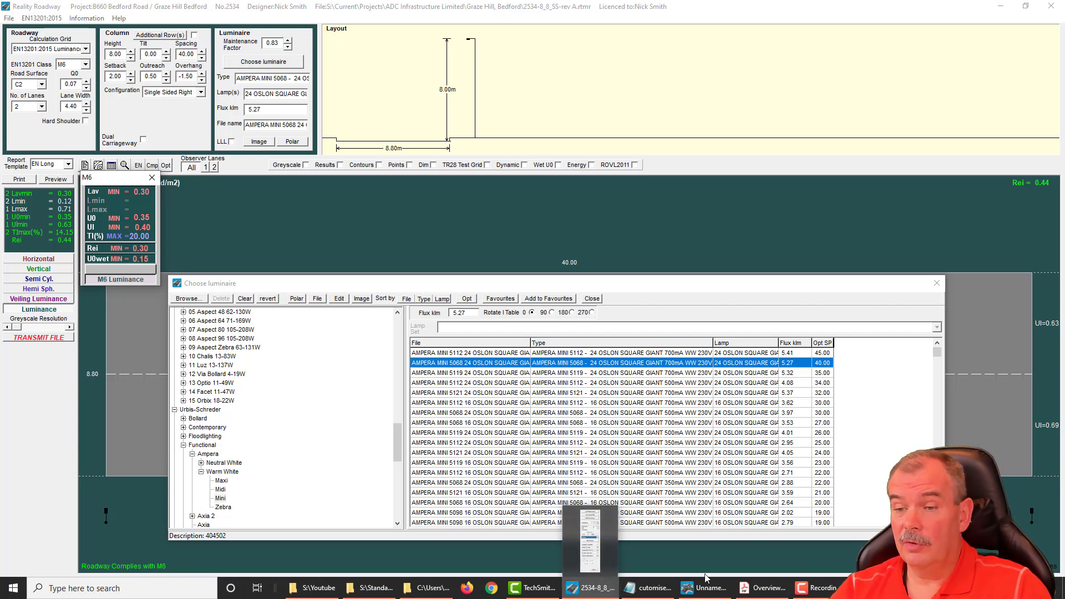
{"action": "mouse_move", "coordinate": [754, 596]}
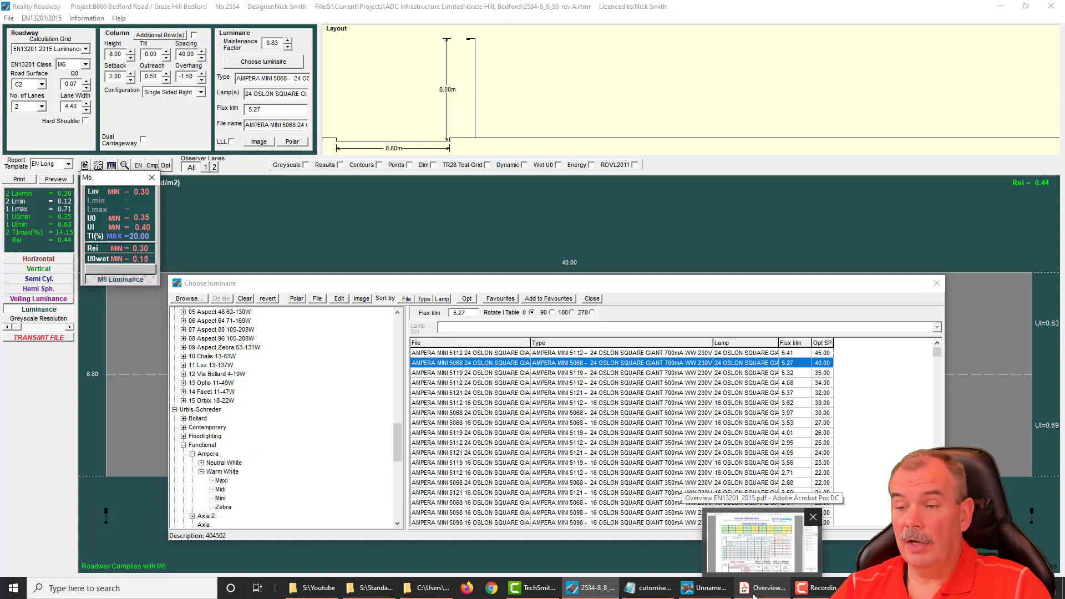
{"action": "left_click", "coordinate": [754, 592]}
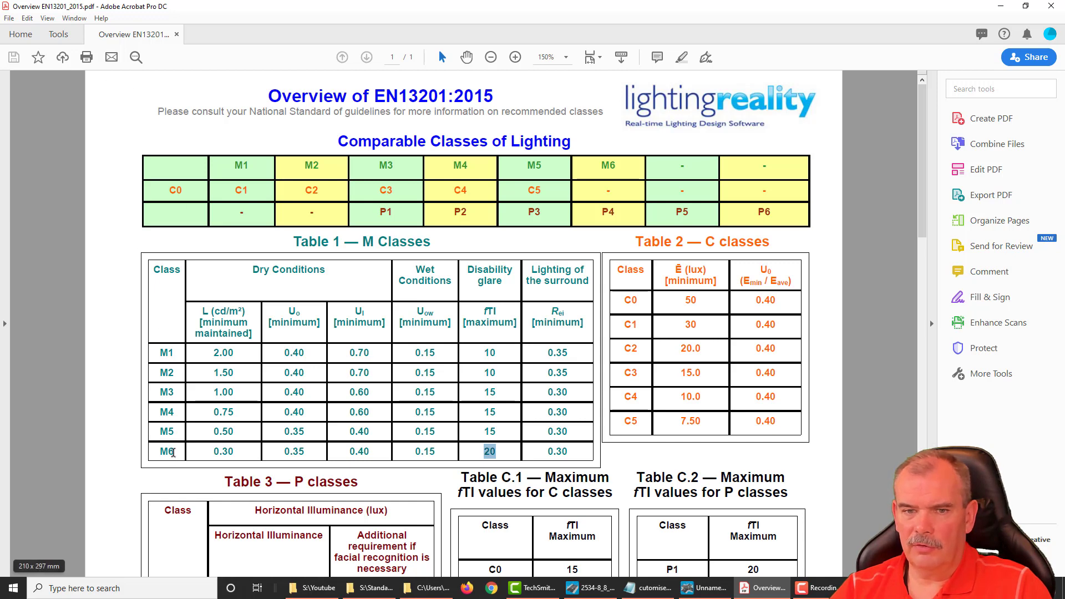
{"action": "left_click", "coordinate": [492, 453]}
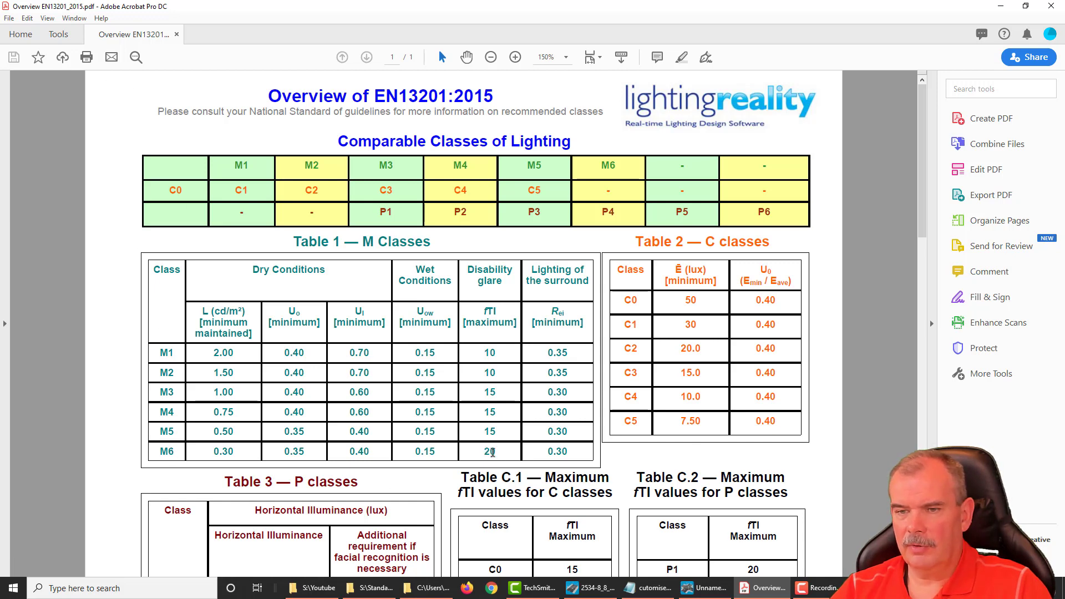
{"action": "key", "text": "alt+Tab"}
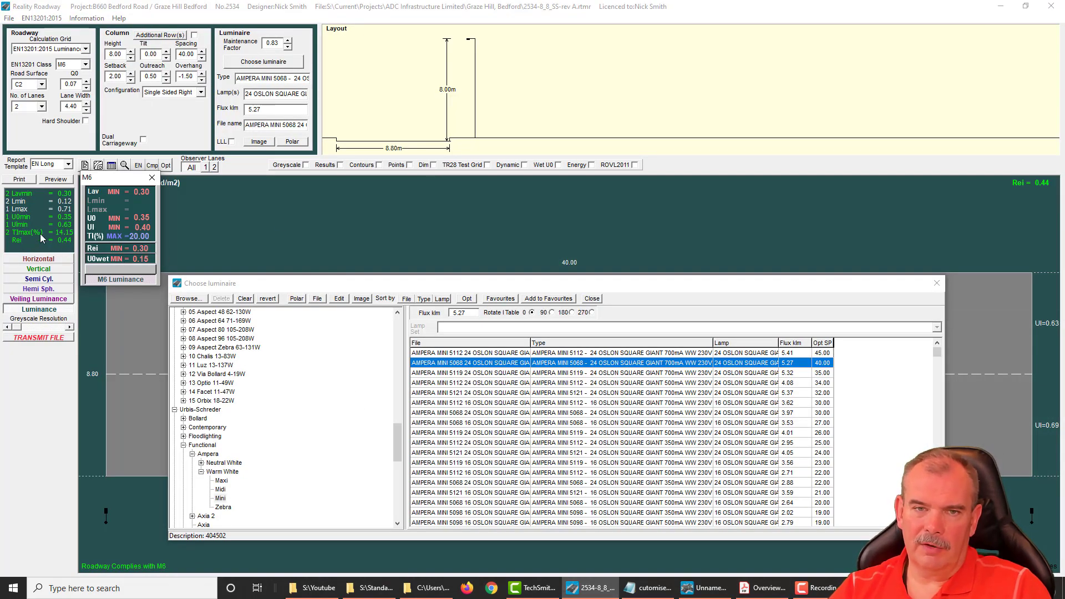
Set the roadway calculation grid to EN13201:2015 Illuminance, and toggle the TI result off and back on
{"action": "left_click_drag", "start_coordinate": [623, 289], "coordinate": [637, 311]}
{"action": "left_click", "coordinate": [85, 49]}
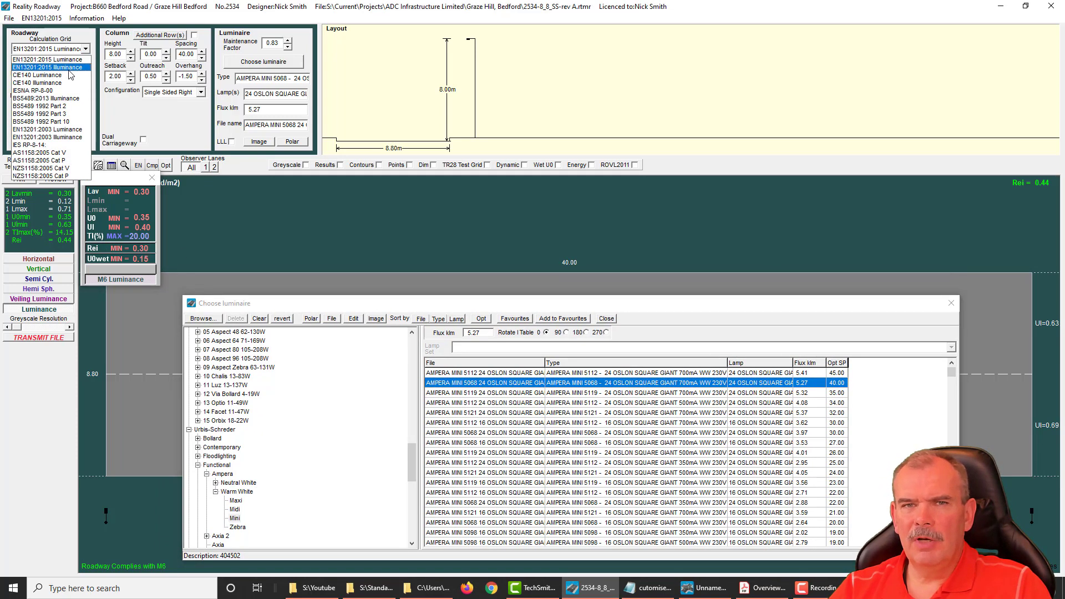
{"action": "left_click", "coordinate": [69, 67]}
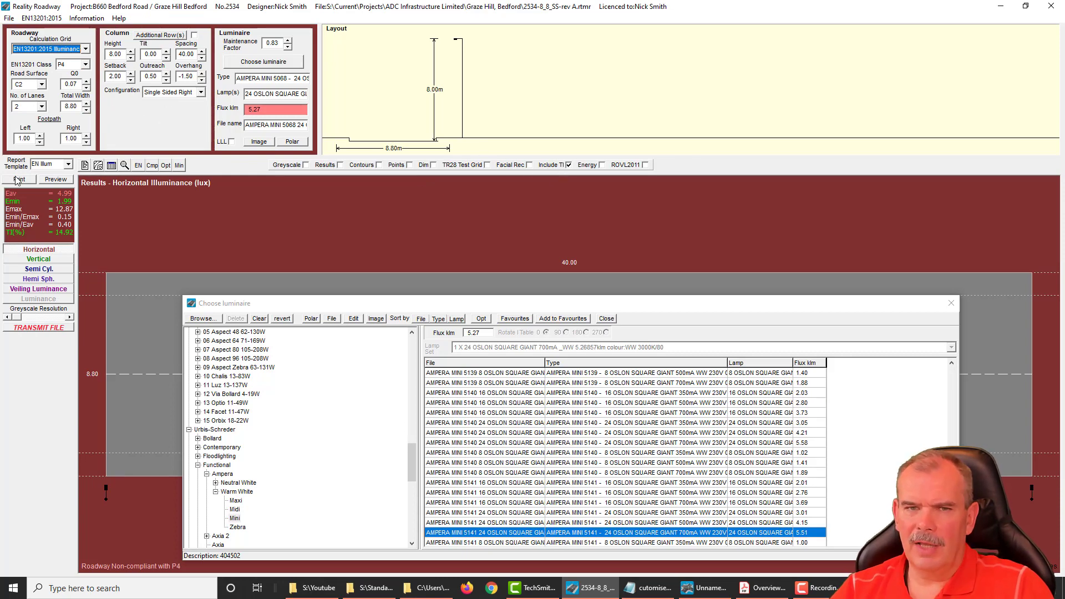
{"action": "left_click", "coordinate": [568, 166]}
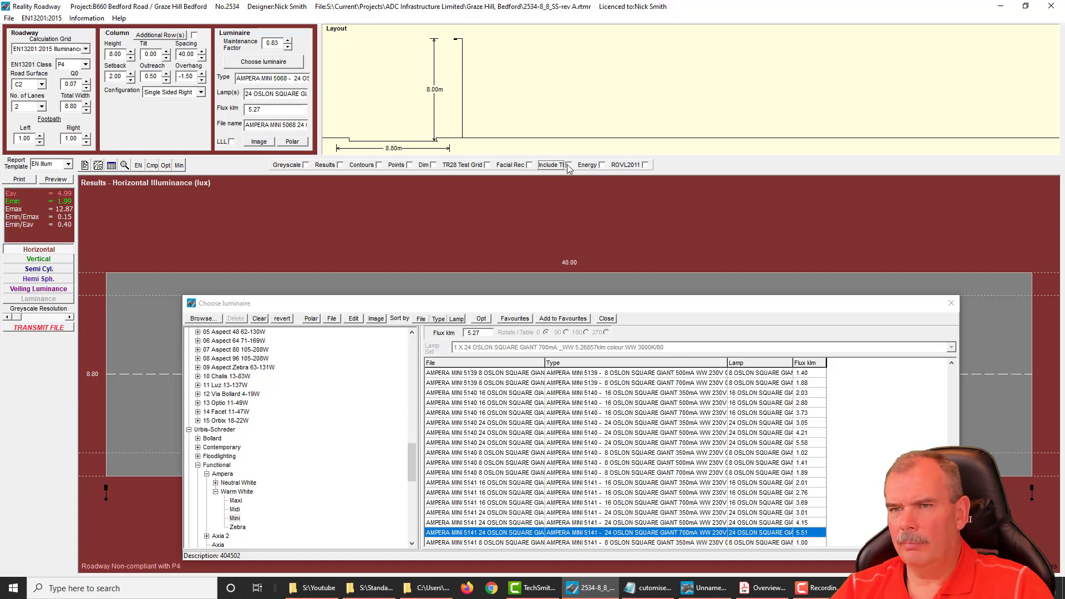
{"action": "left_click", "coordinate": [568, 165]}
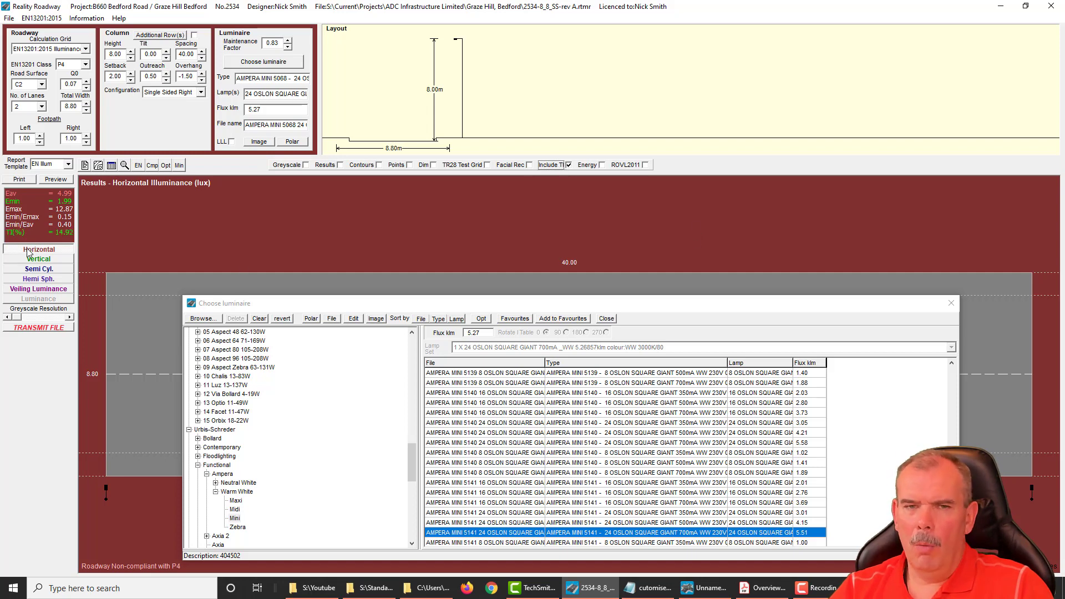
Display the P4 requirements and check them against the P class and maximum TI tables in the Adobe Acrobat overview
{"action": "left_click", "coordinate": [139, 165]}
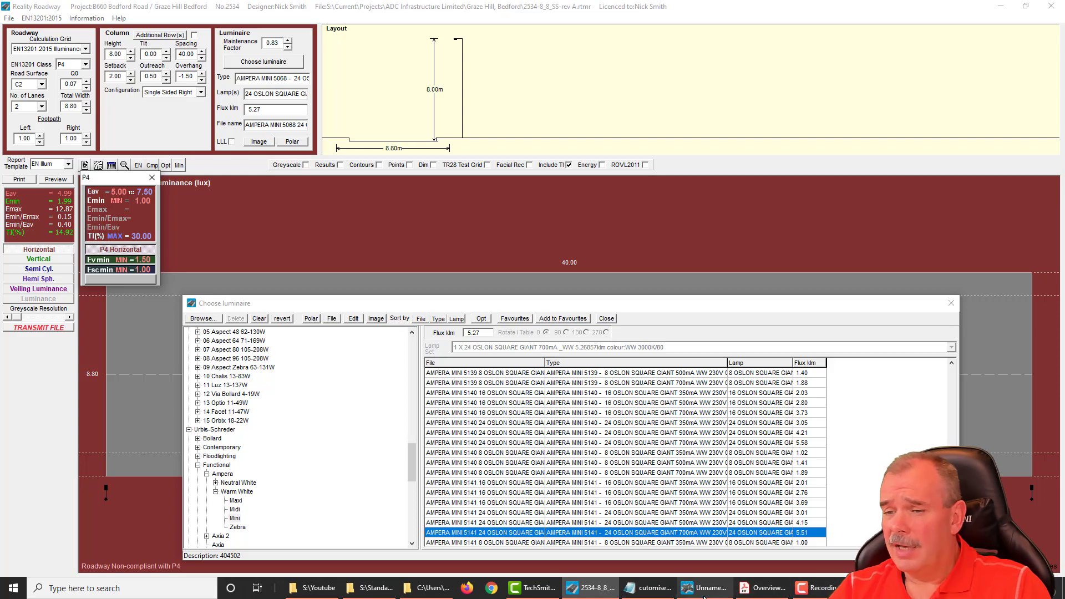
{"action": "left_click", "coordinate": [779, 591]}
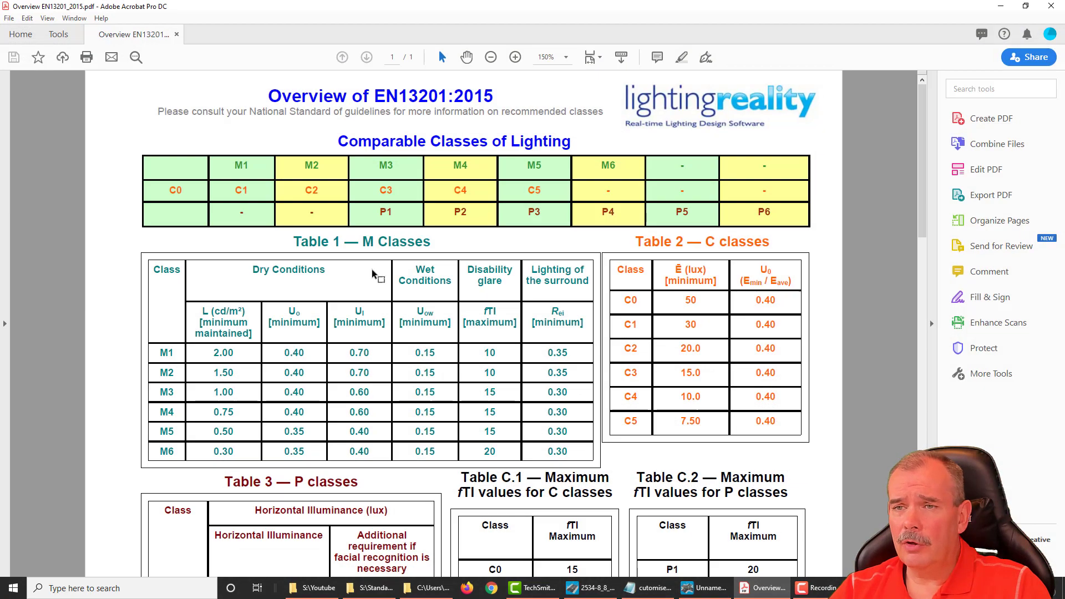
{"action": "scroll", "coordinate": [780, 206], "scroll_direction": "down", "scroll_amount": 1}
{"action": "scroll", "coordinate": [780, 206], "scroll_direction": "down", "scroll_amount": 8}
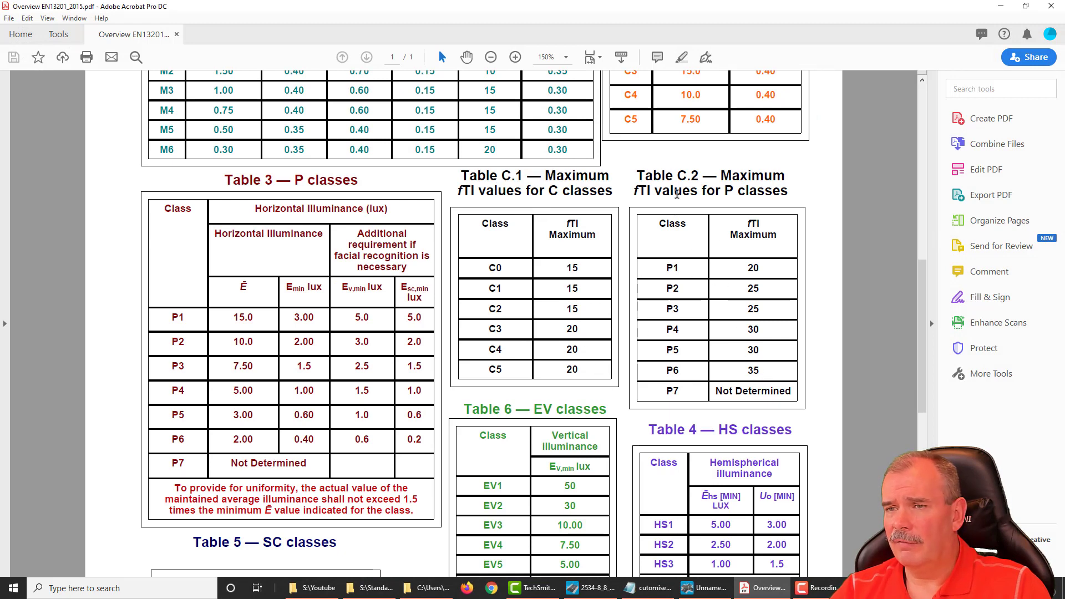
{"action": "left_click", "coordinate": [1005, 7]}
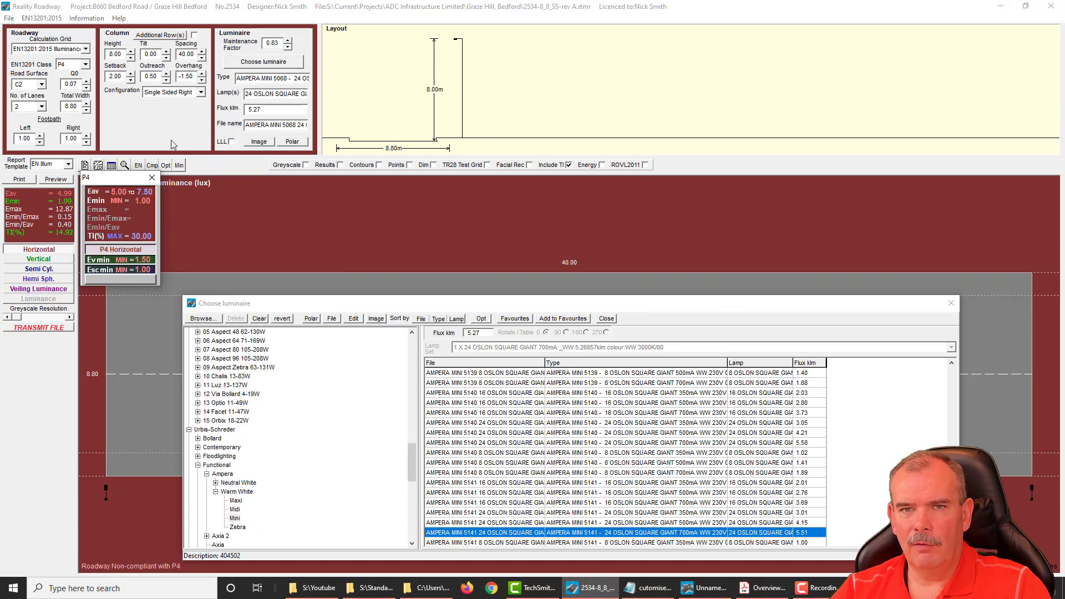
Optimise the column spacing for class P4, leaving the calculation grid selection as it is
{"action": "left_click", "coordinate": [166, 165]}
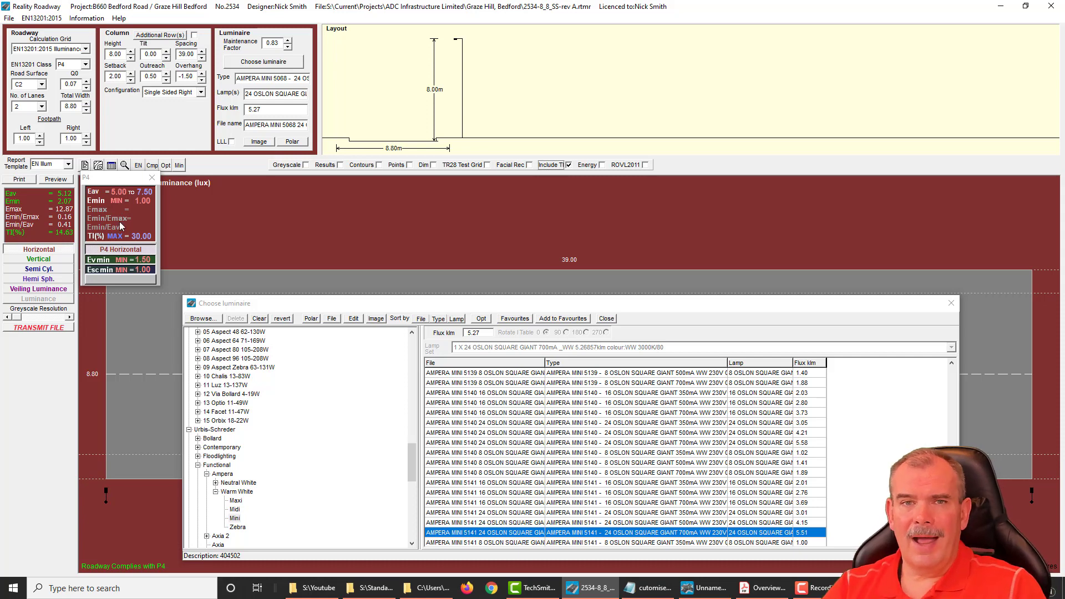
{"action": "left_click", "coordinate": [52, 52]}
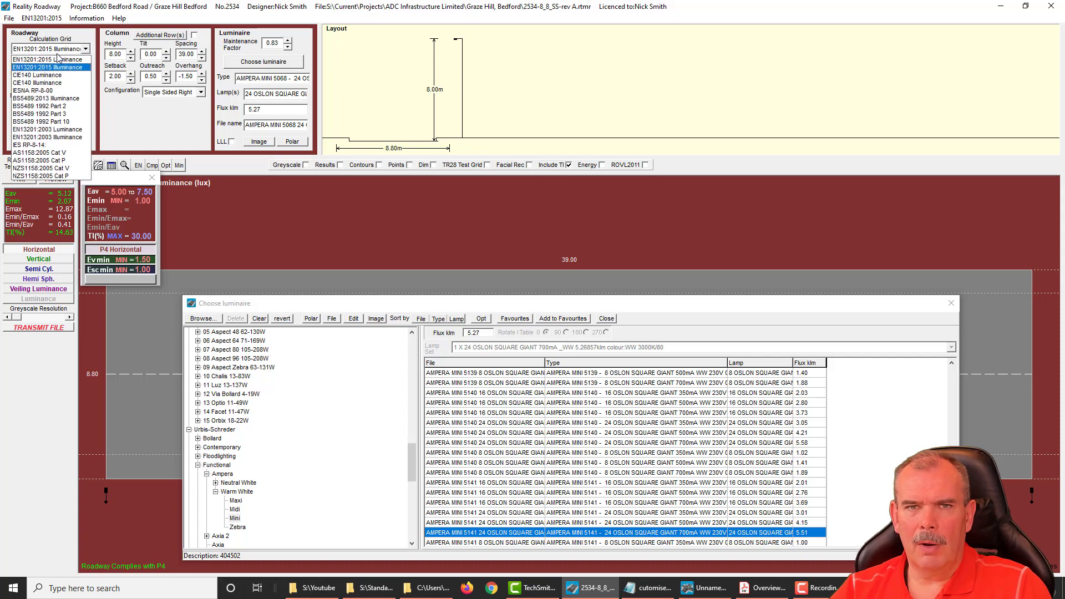
{"action": "left_click", "coordinate": [132, 128]}
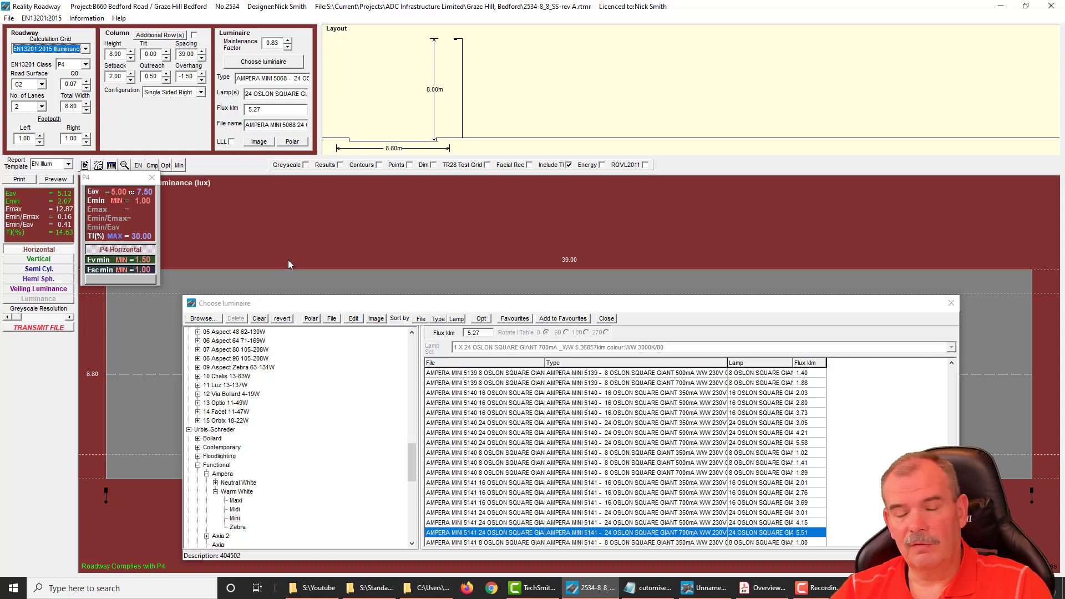
Set the calculation grid to BS5489:2013 Illuminance and review the P4 requirements under that standard
{"action": "left_click", "coordinate": [49, 50]}
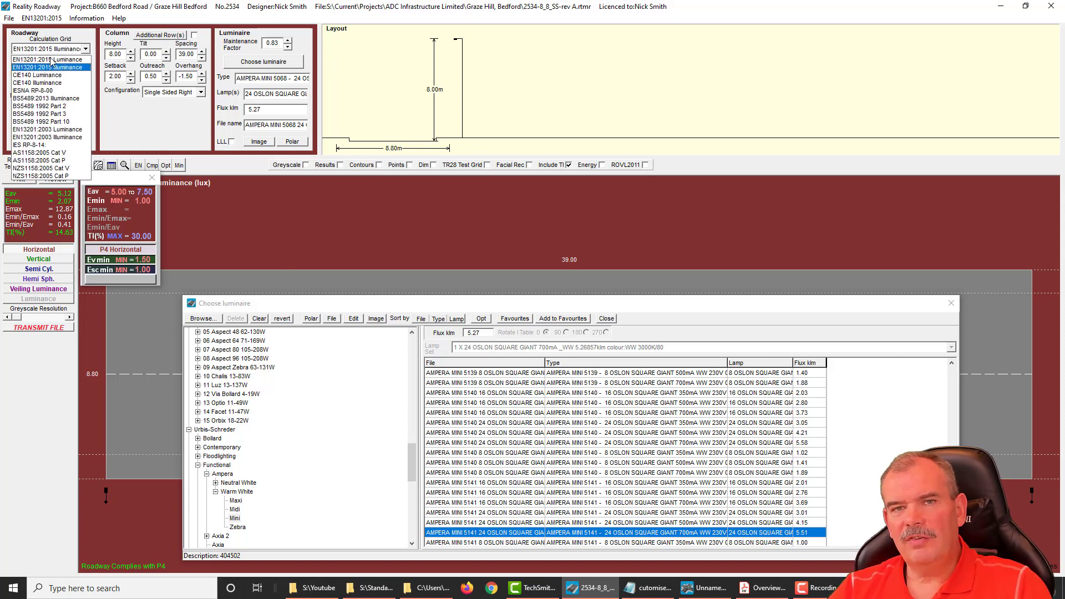
{"action": "left_click", "coordinate": [57, 101]}
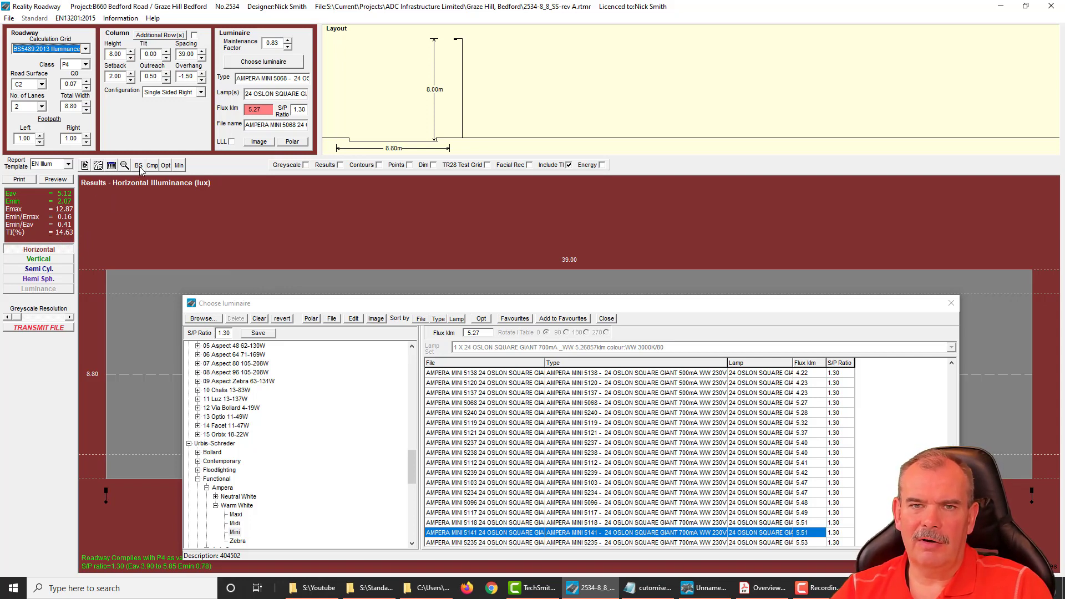
{"action": "left_click", "coordinate": [134, 207]}
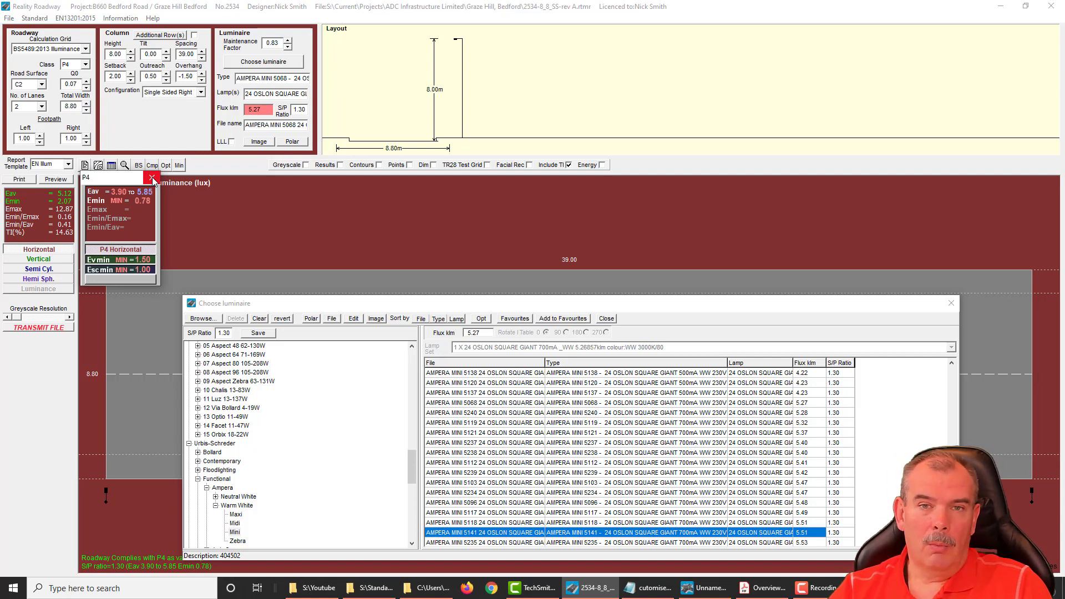
{"action": "left_click_drag", "start_coordinate": [118, 179], "coordinate": [114, 178]}
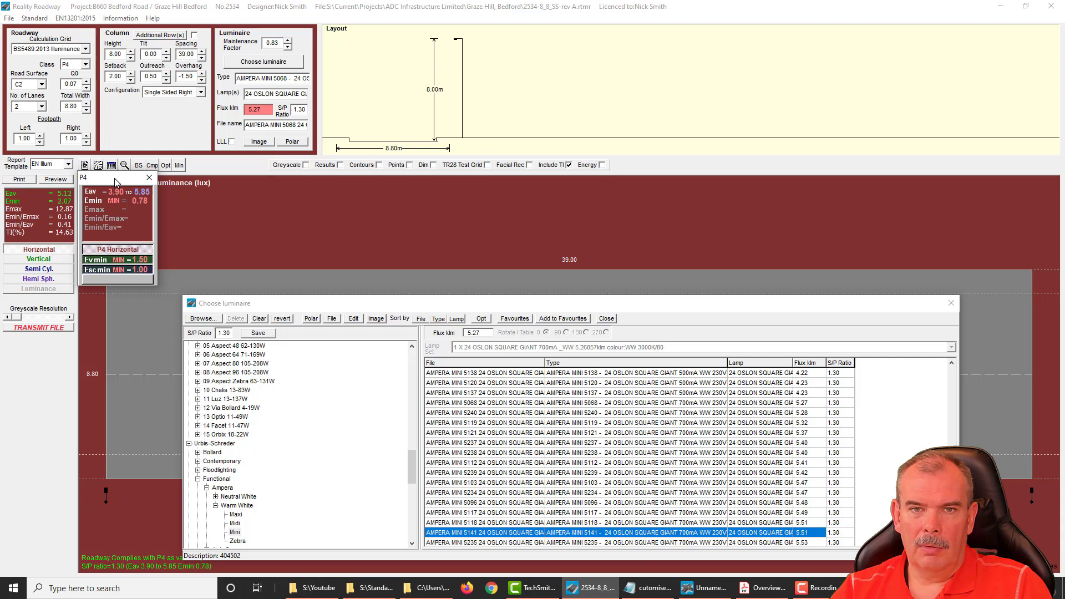
{"action": "left_click", "coordinate": [149, 178]}
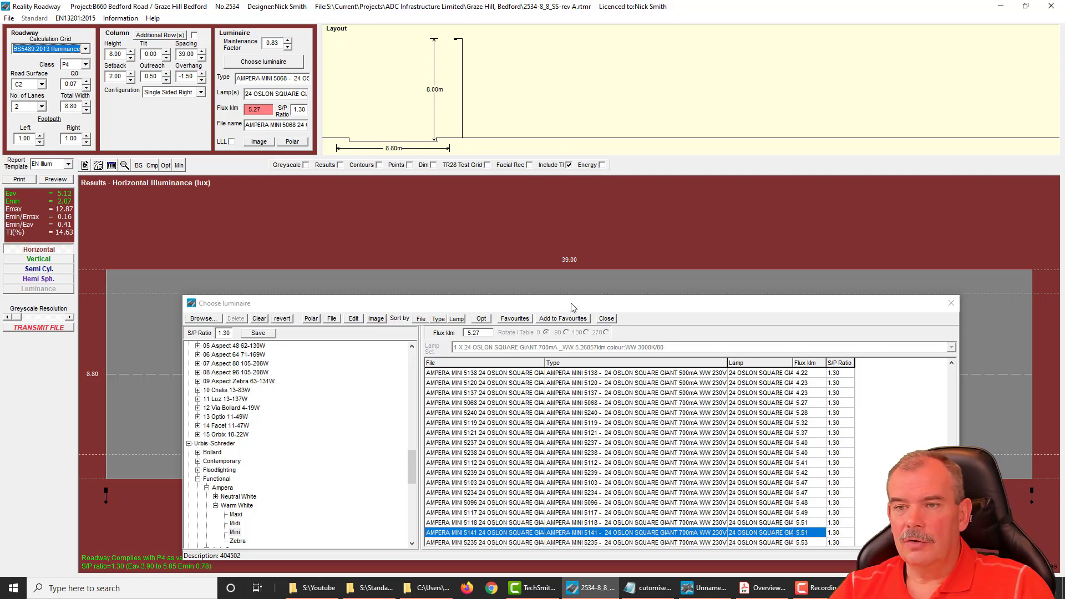
Try lighting class C5 under BS5489:2013 and dismiss the custom criteria window
{"action": "left_click_drag", "start_coordinate": [571, 304], "coordinate": [574, 268]}
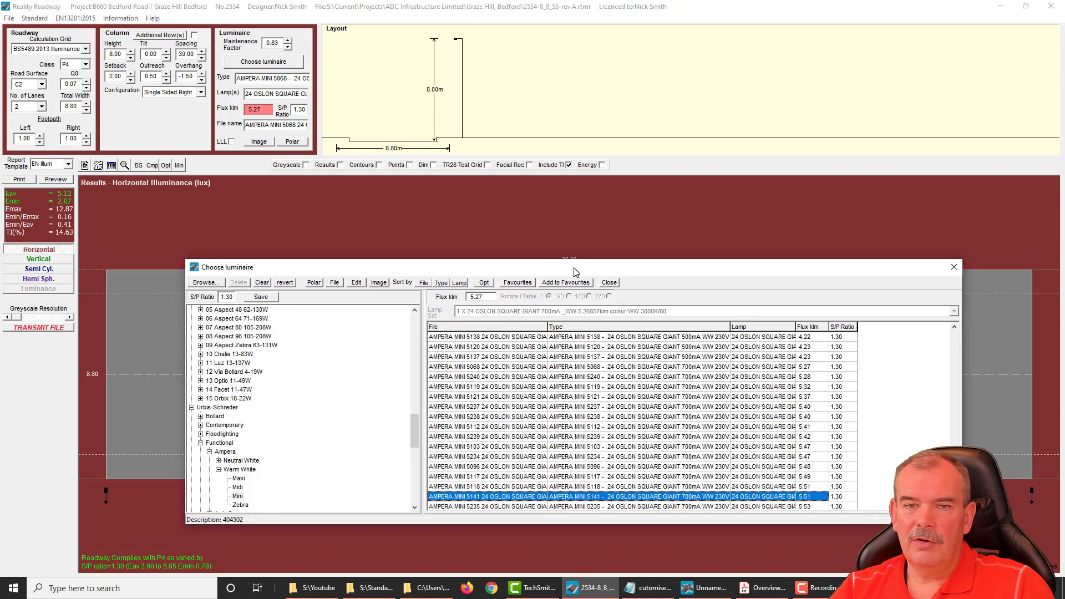
{"action": "left_click", "coordinate": [71, 66]}
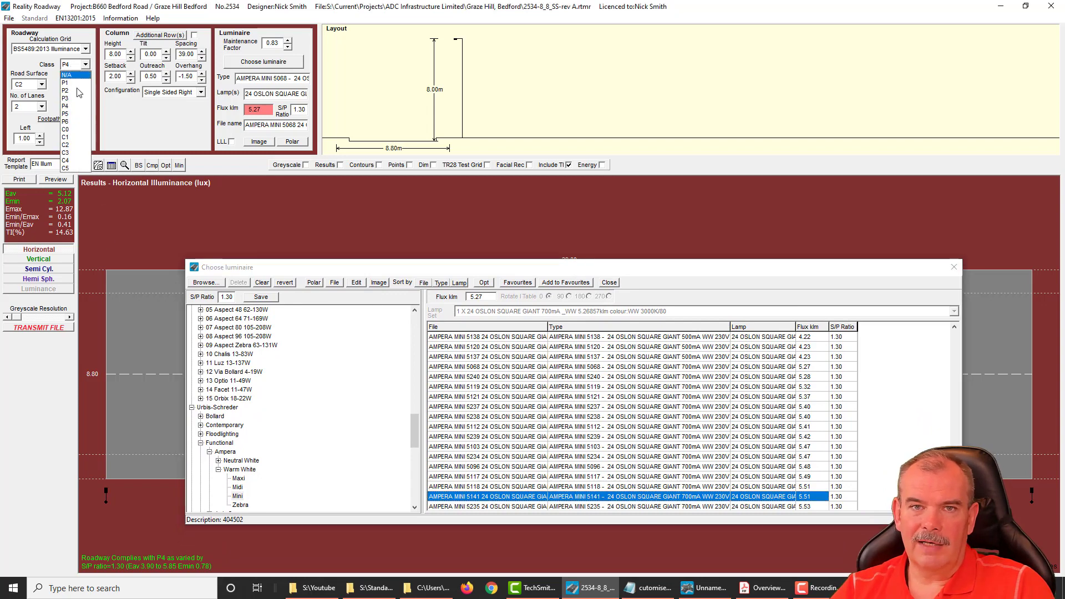
{"action": "left_click", "coordinate": [71, 168]}
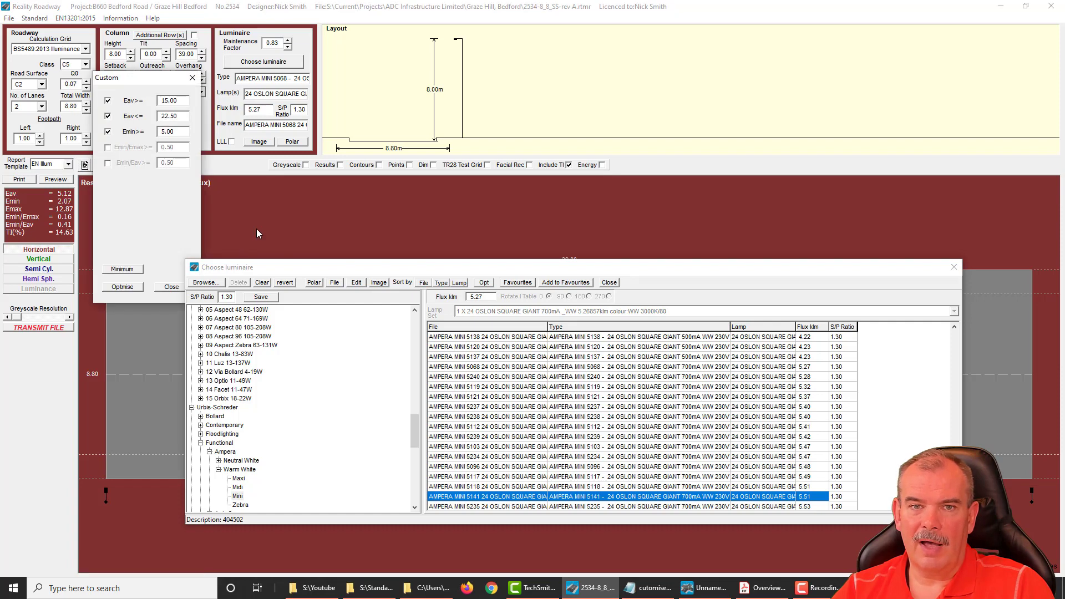
{"action": "left_click", "coordinate": [192, 78]}
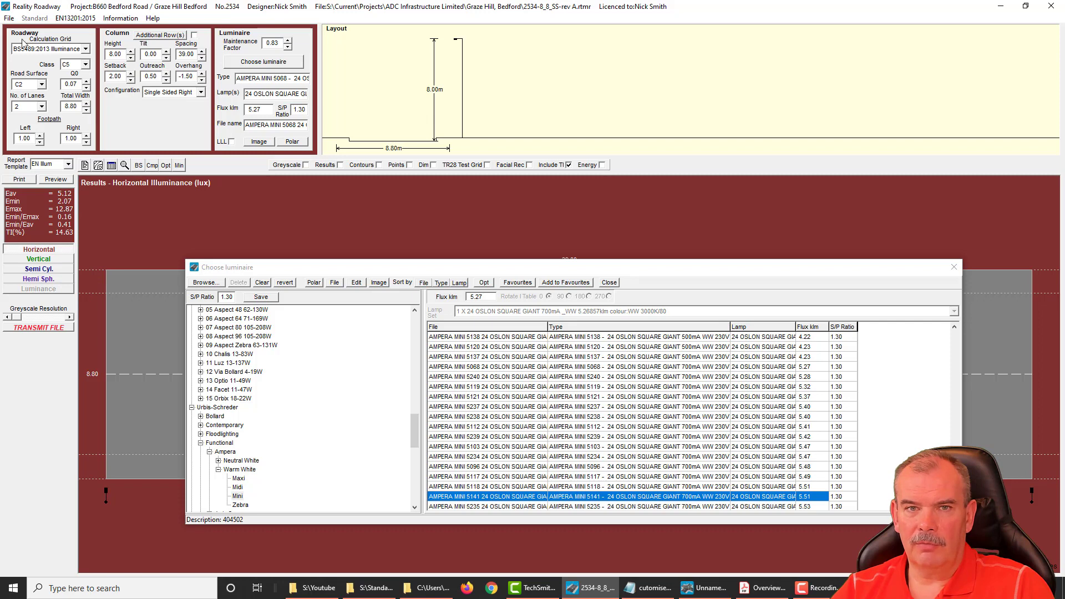
Set the lighting class to C4 and display its requirements under BS5489:2013
{"action": "left_click", "coordinate": [78, 65]}
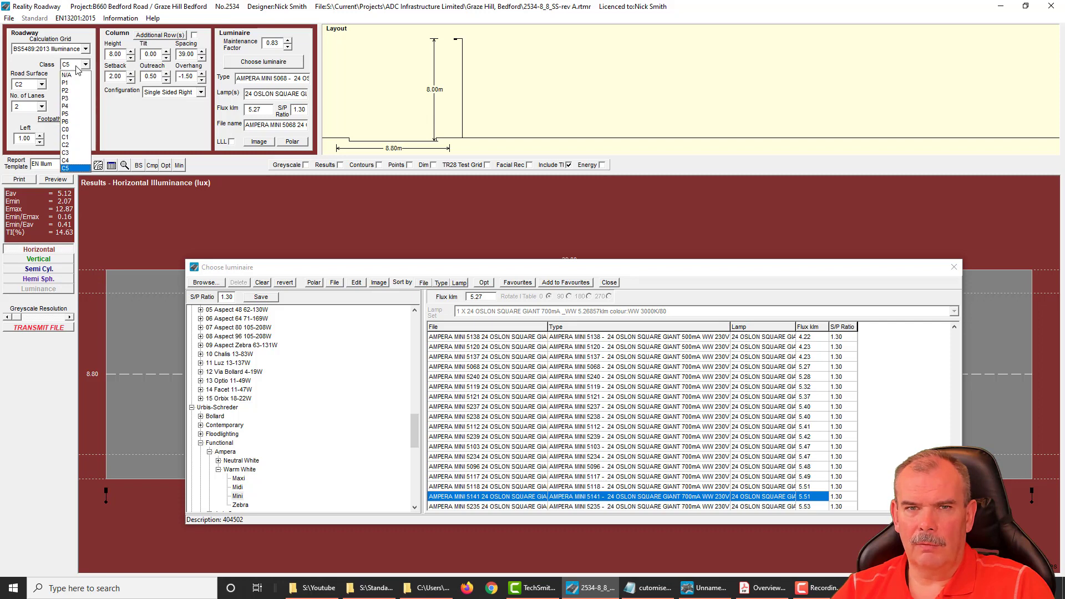
{"action": "left_click", "coordinate": [68, 160]}
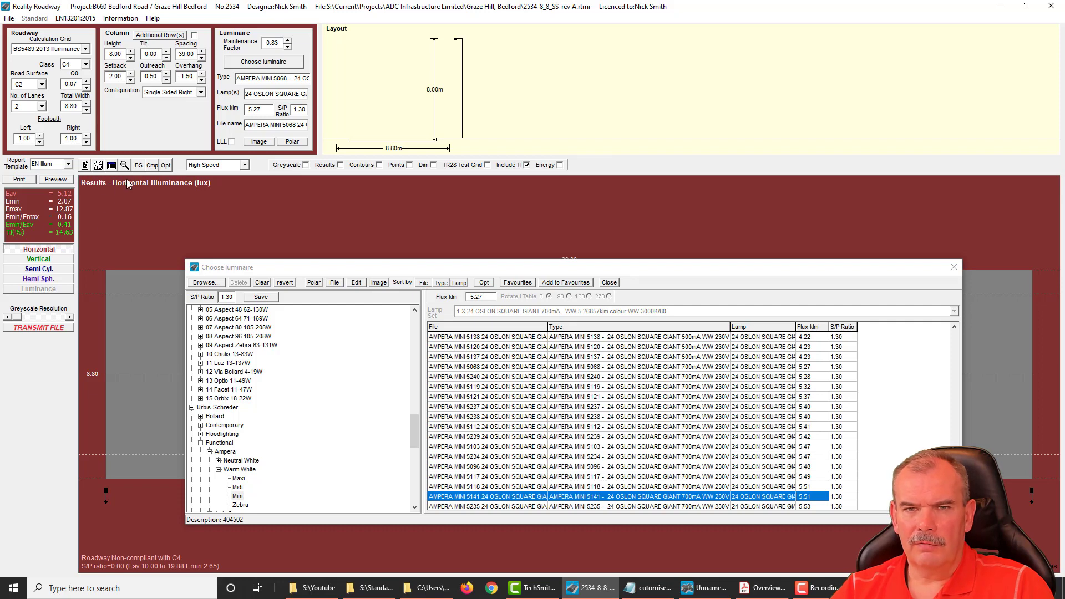
{"action": "left_click", "coordinate": [138, 166]}
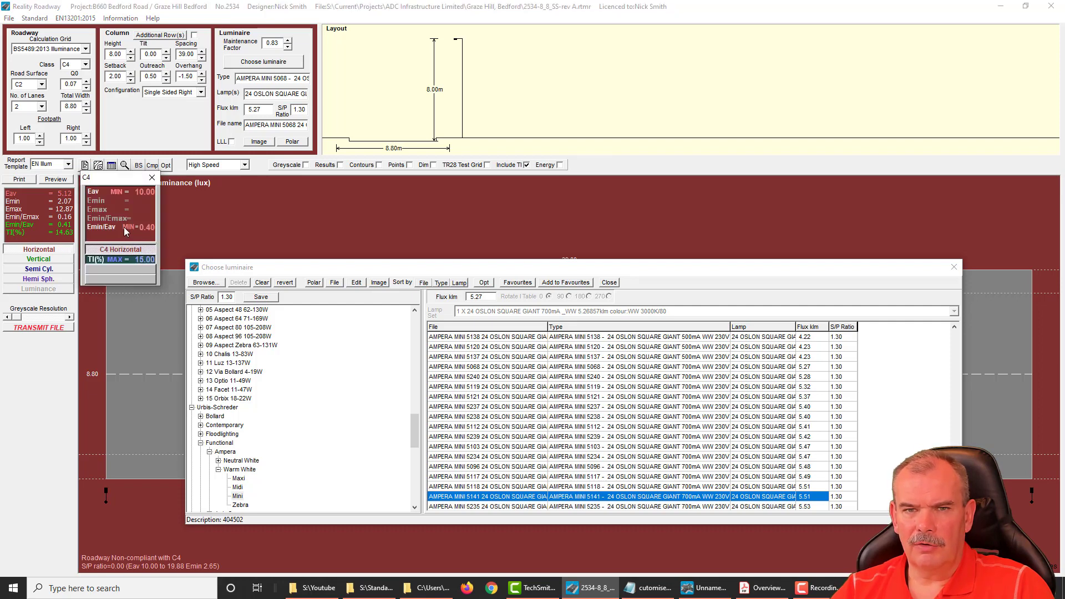
Return the calculation grid to EN13201:2015 Illuminance and display the C4 requirements for that standard
{"action": "left_click", "coordinate": [50, 49]}
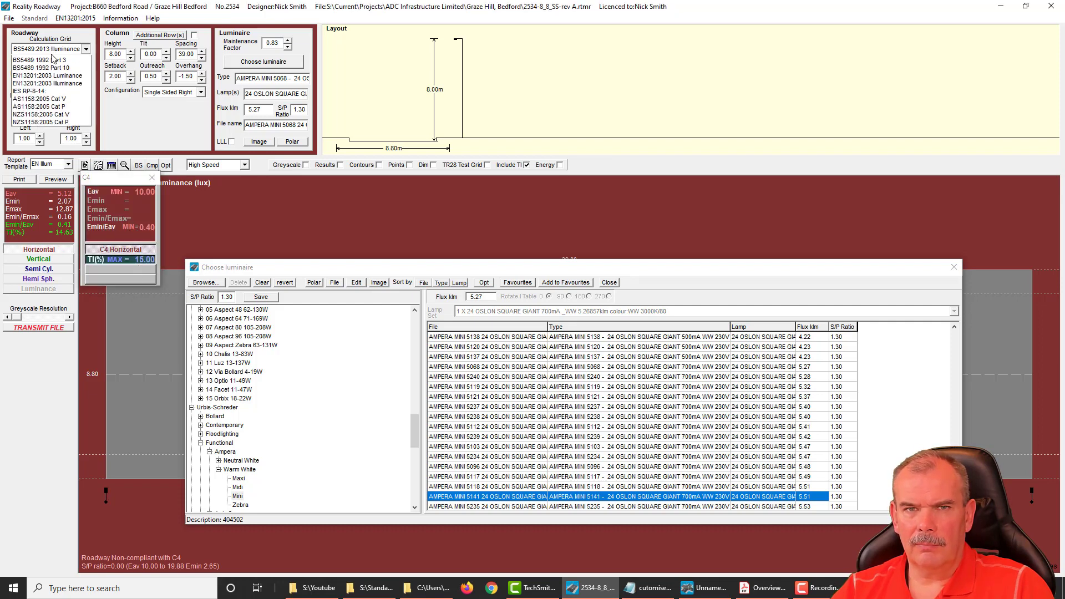
{"action": "left_click", "coordinate": [41, 72]}
{"action": "scroll", "coordinate": [162, 255], "scroll_direction": "up", "scroll_amount": 2}
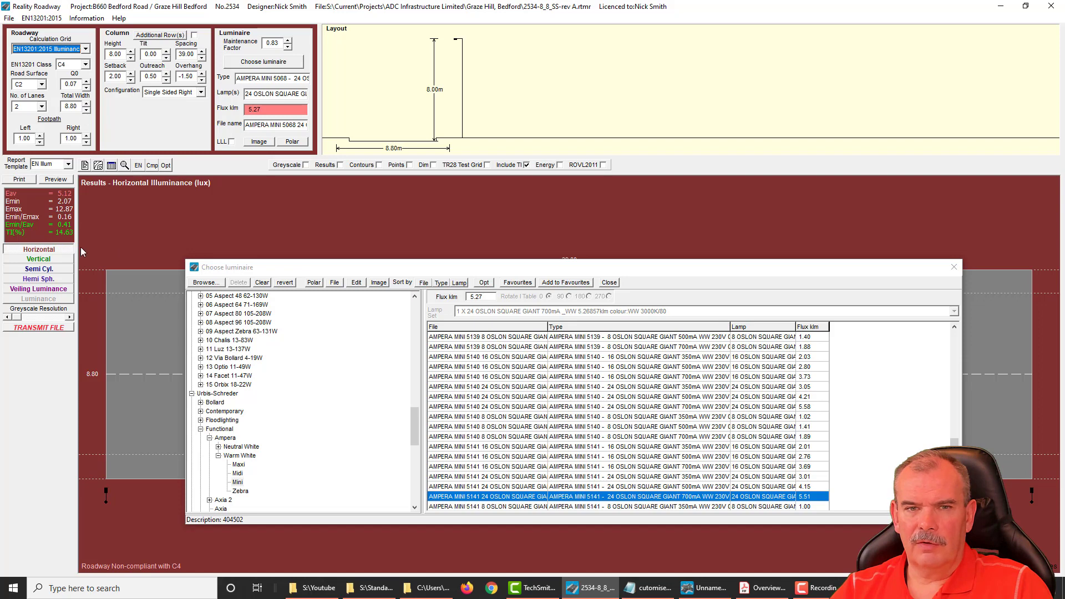
{"action": "left_click", "coordinate": [138, 165]}
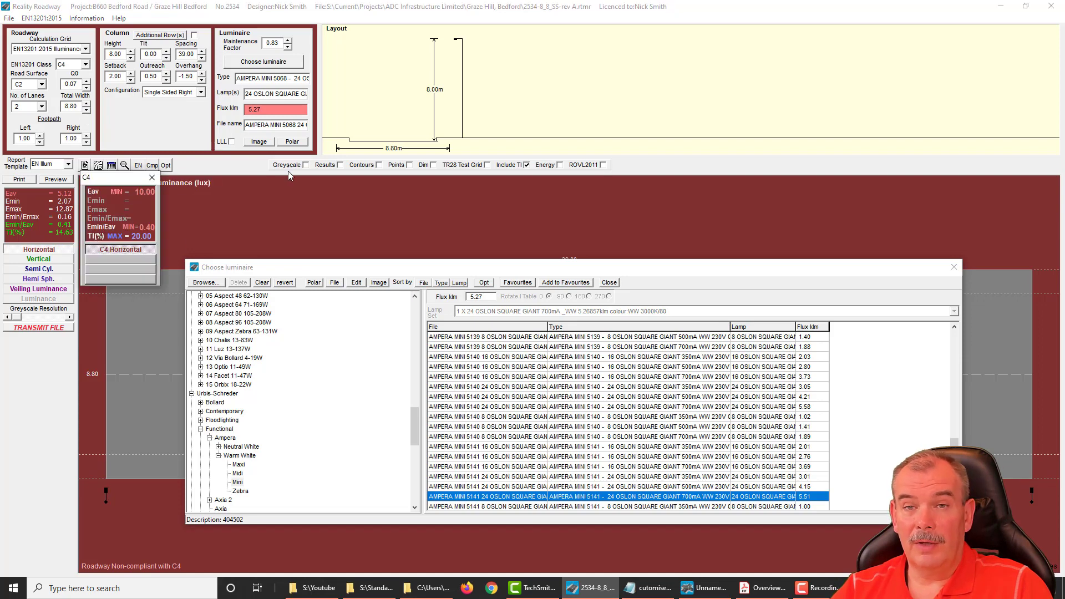
Optimise the column spacing for class C4, and again with the lighting class set to C5
{"action": "left_click", "coordinate": [165, 166]}
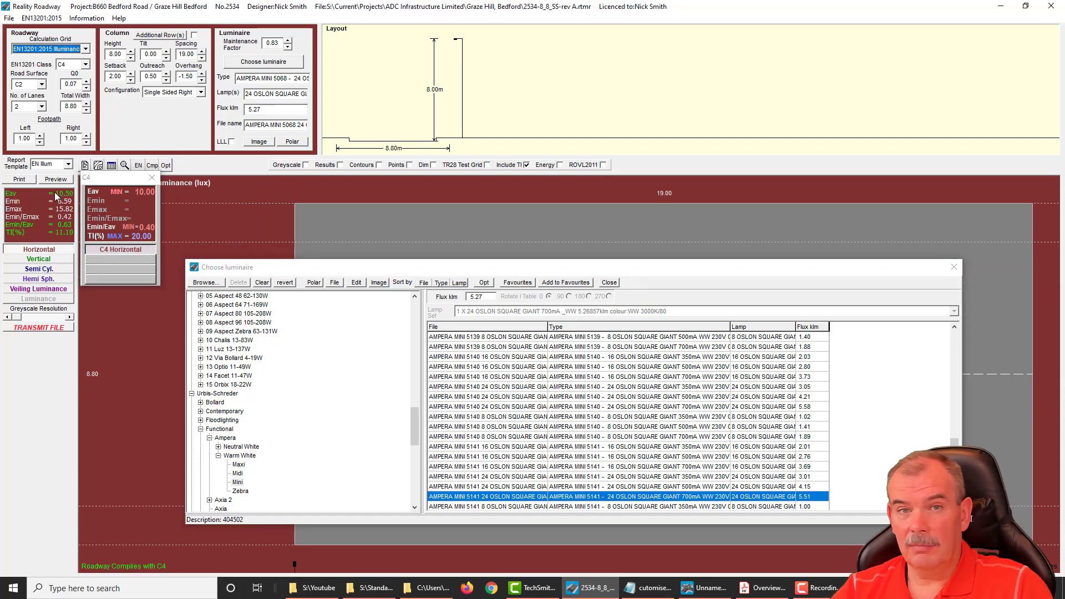
{"action": "left_click", "coordinate": [86, 65]}
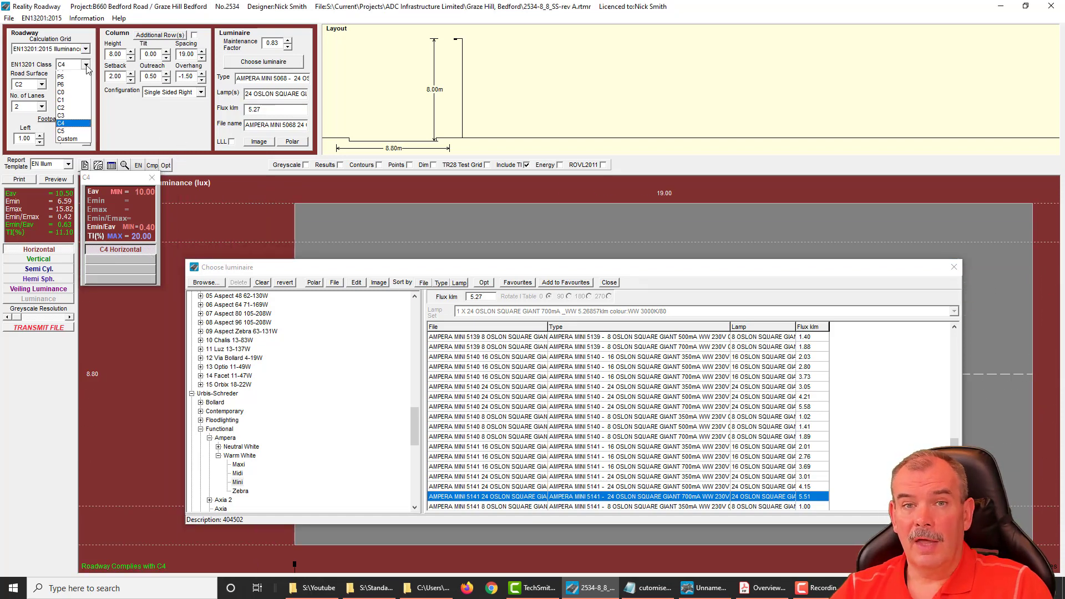
{"action": "left_click", "coordinate": [75, 172]}
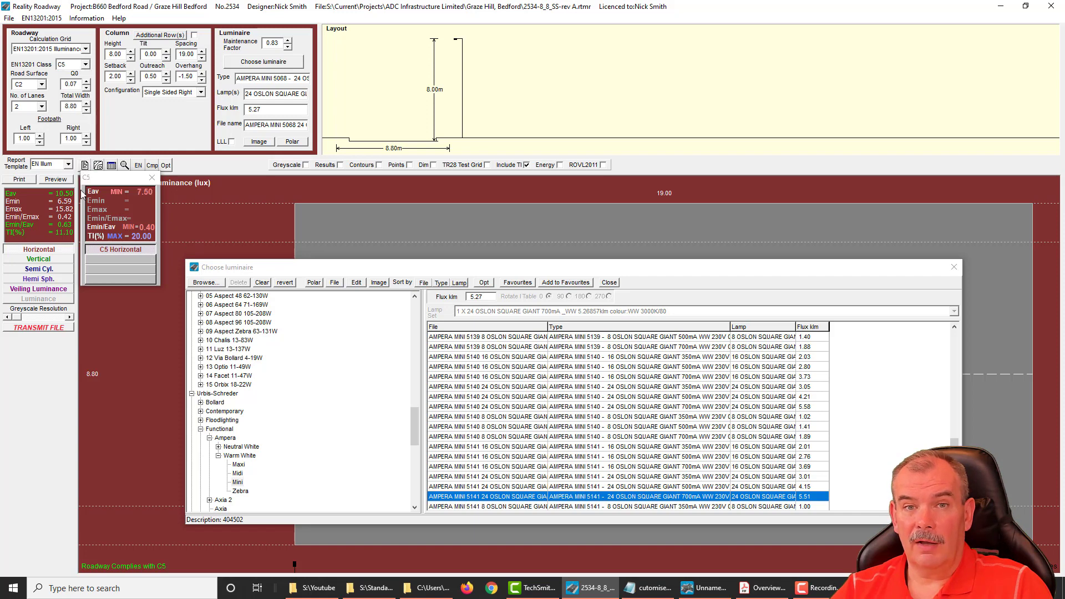
{"action": "left_click", "coordinate": [168, 168]}
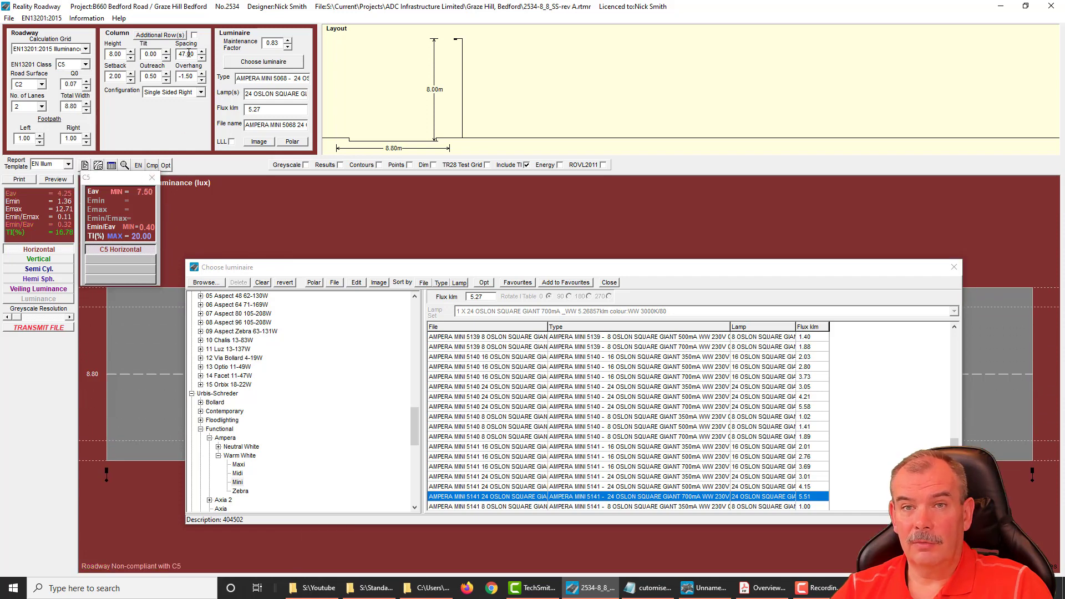